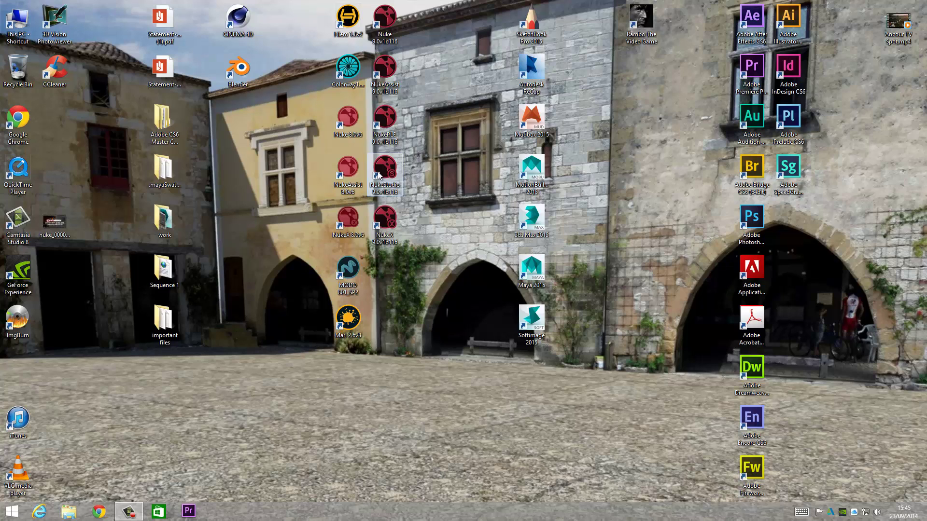
- Launch NukeStudio 9.0v1b116 from its desktop icon and minimize the licence console window
click(385, 175)
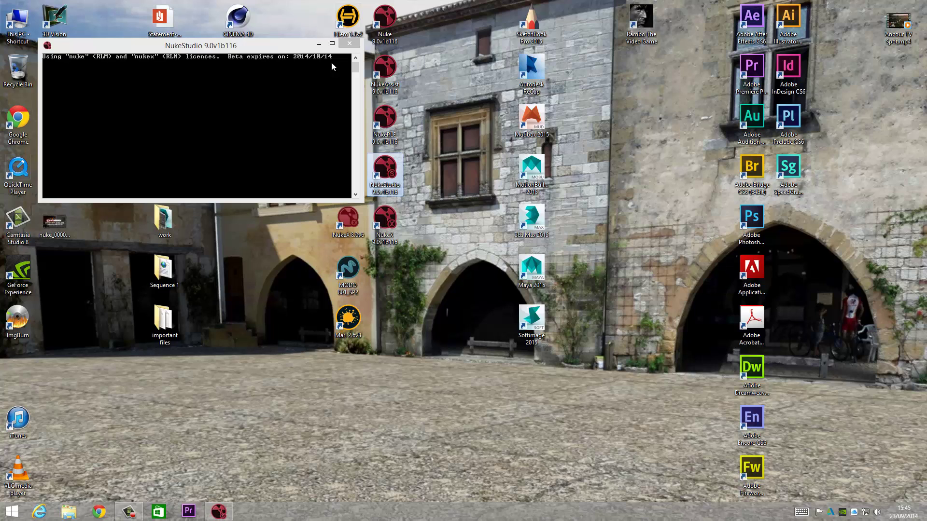
click(321, 44)
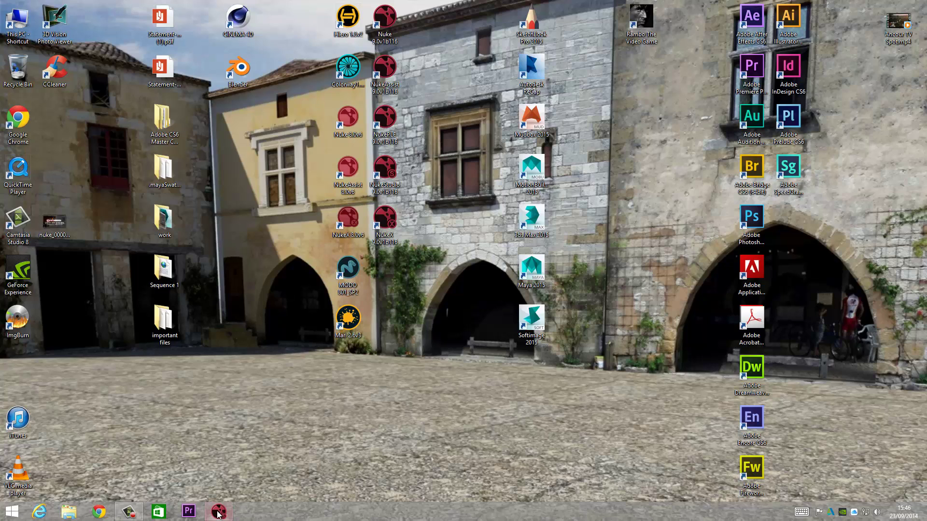
- Restore the NukeStudio console from the taskbar, then hide it again while the workspace loads
mouse_move(218, 514)
click(218, 471)
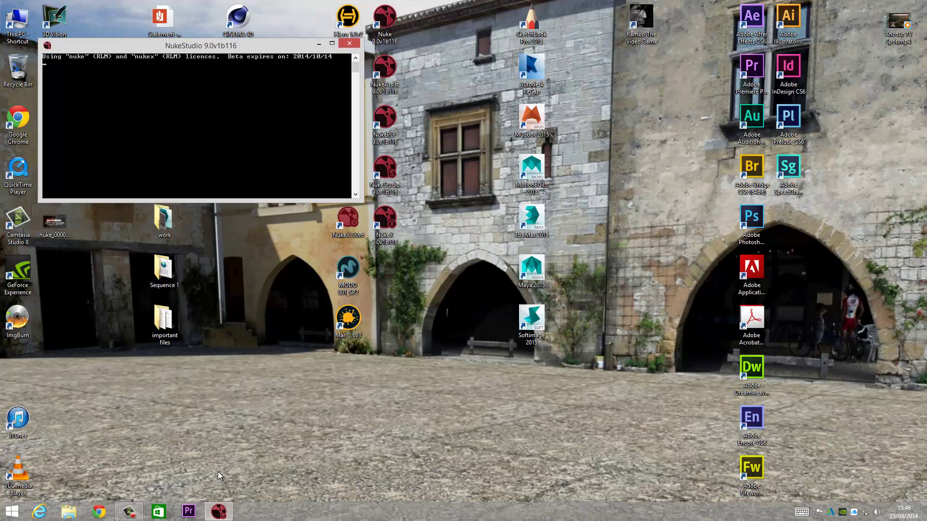
click(320, 43)
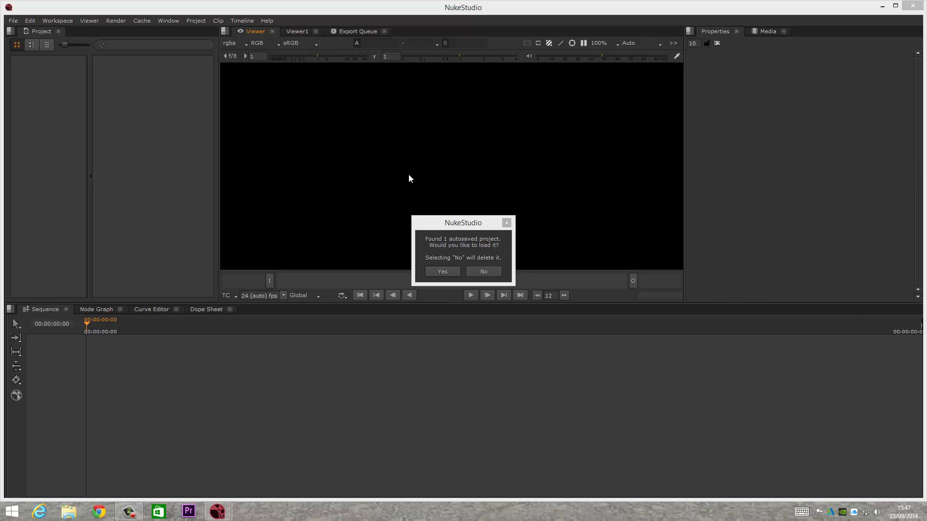
- Load the autosaved project, drag the Ancour TV Spot clip into Sequence 1, and scrub to about 00:57:37:21
click(438, 271)
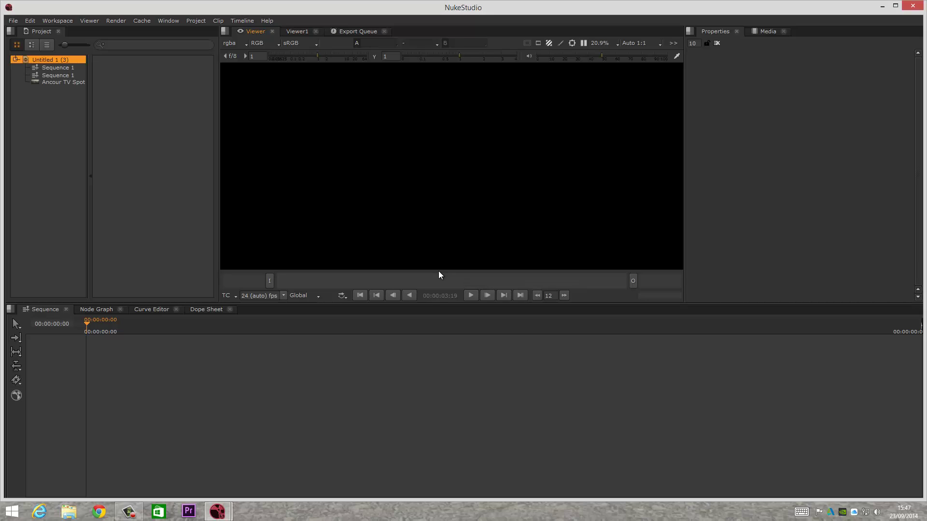
click(64, 81)
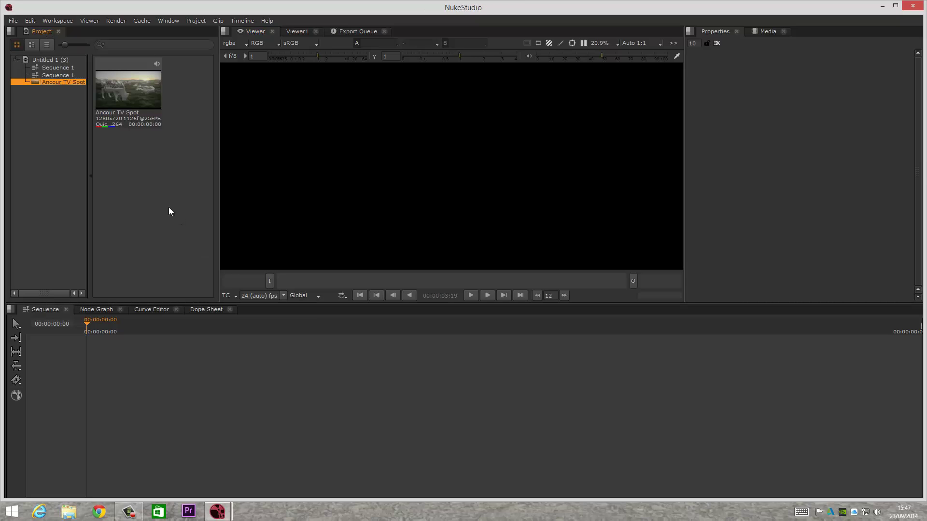
drag(337, 303, 335, 348)
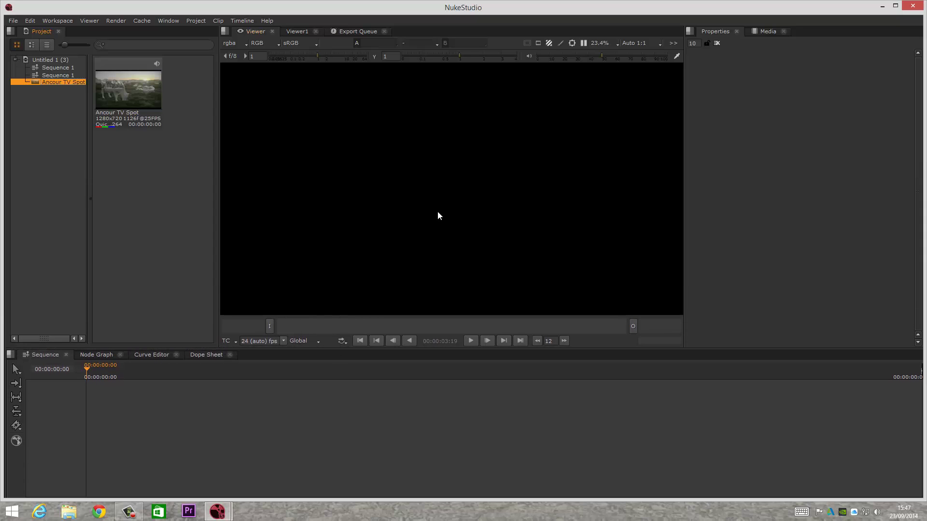
drag(124, 91, 100, 396)
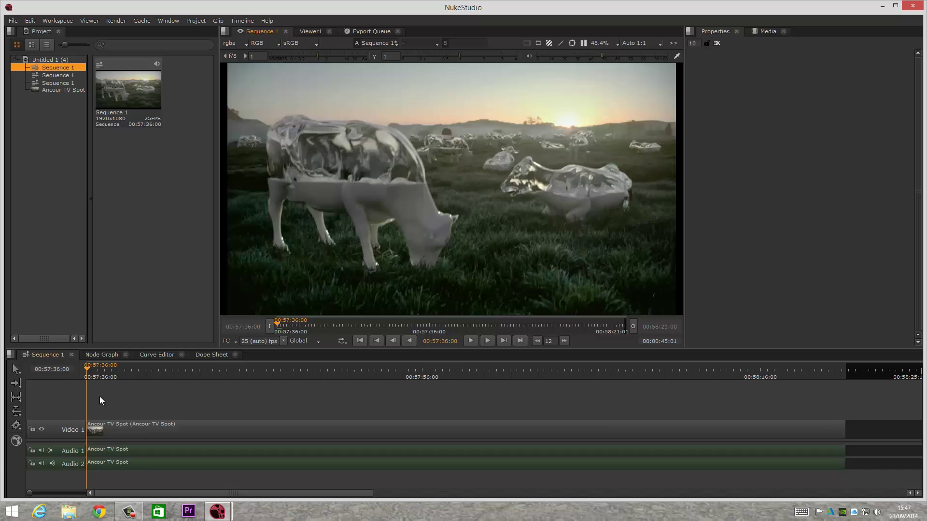
mouse_move(87, 369)
mouse_down()
mouse_move(131, 377)
mouse_move(83, 369)
mouse_up()
drag(89, 370, 115, 371)
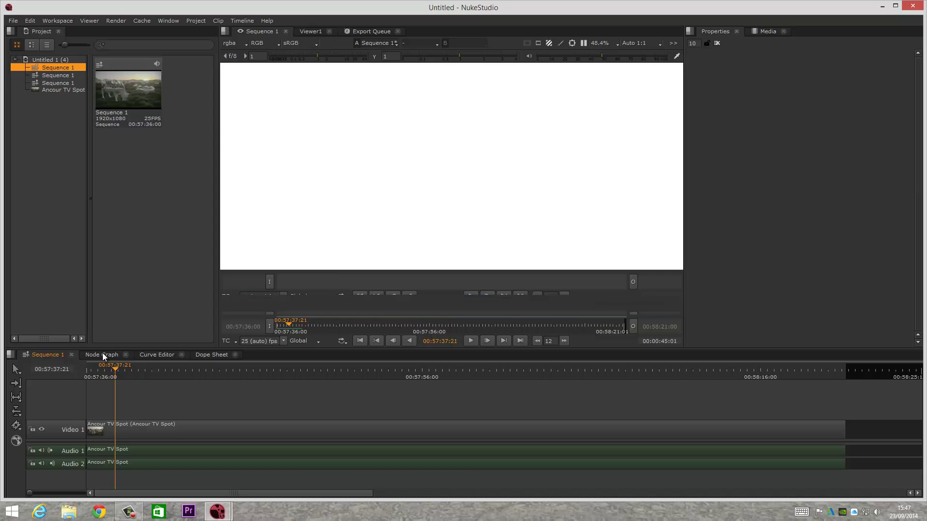
- Drop the Ancour TV Spot clip into the Node Graph as a Read node and fit the viewer
click(102, 356)
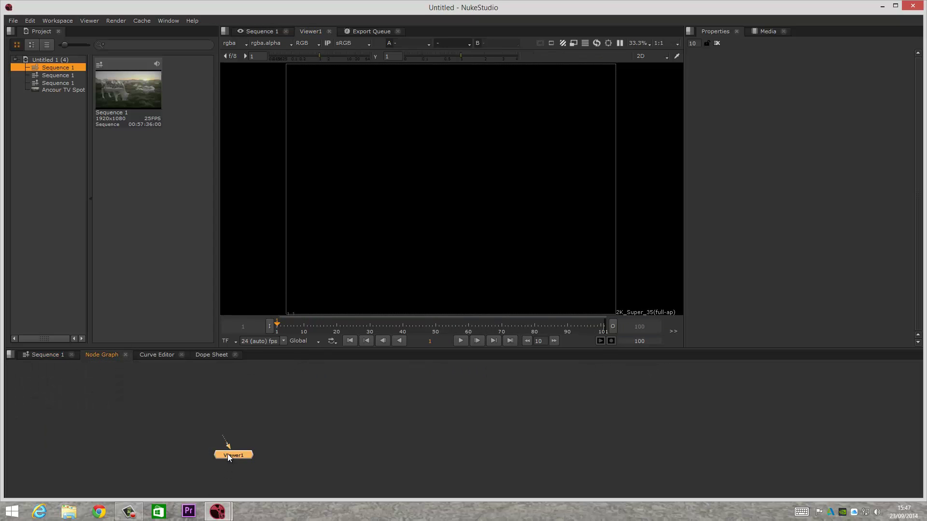
click(63, 86)
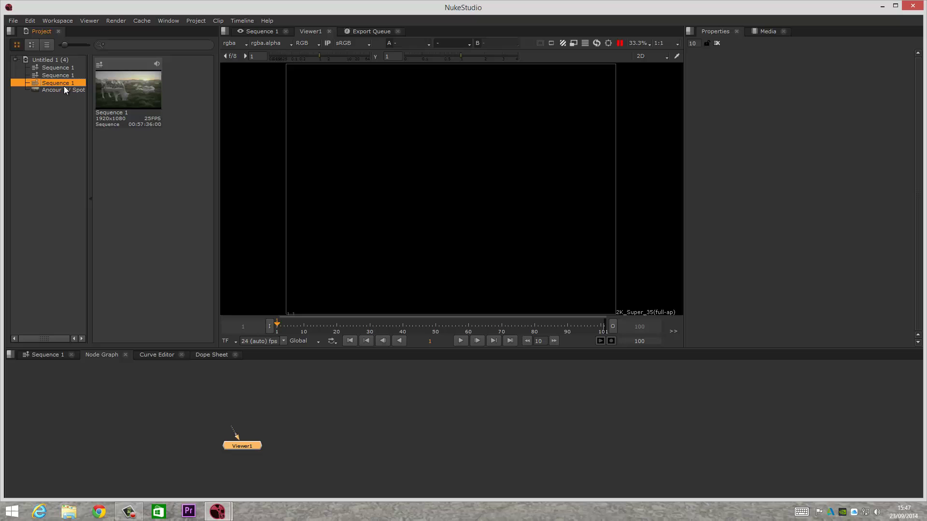
drag(65, 92, 242, 444)
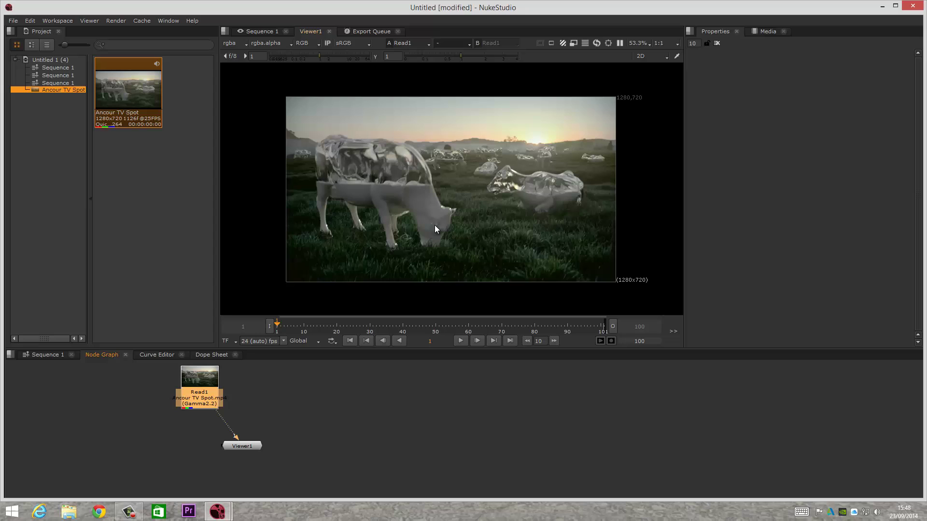
key(f)
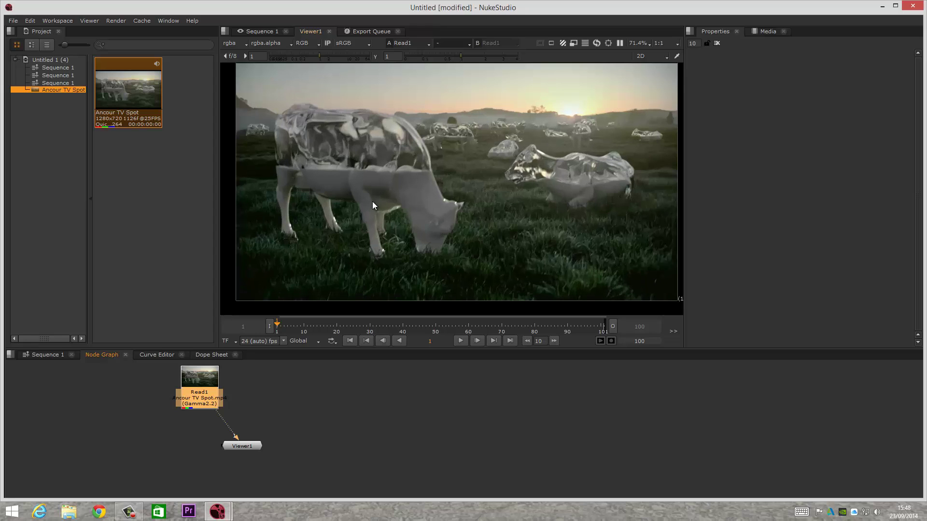
- Return to the maximised Sequence 1 timeline and advance the playhead to about 00:57:39:07
click(44, 354)
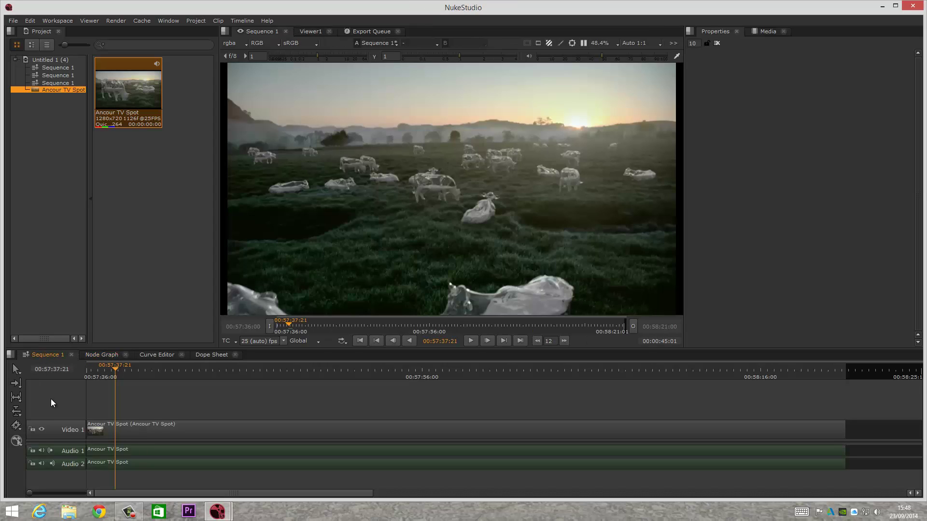
click(895, 7)
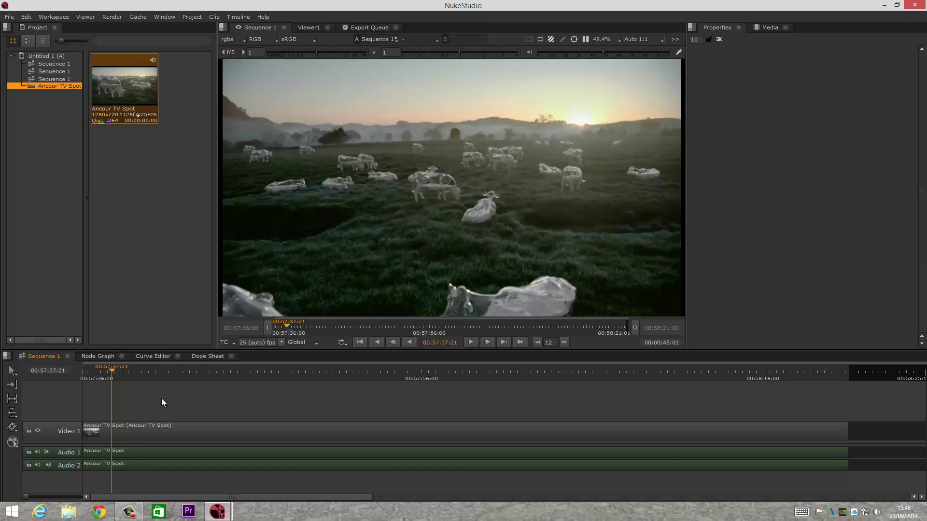
click(128, 512)
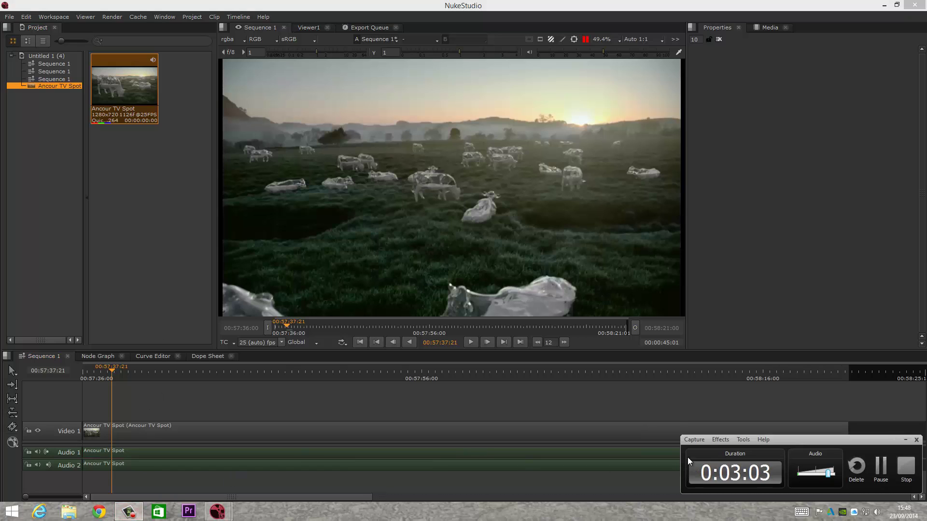
click(881, 466)
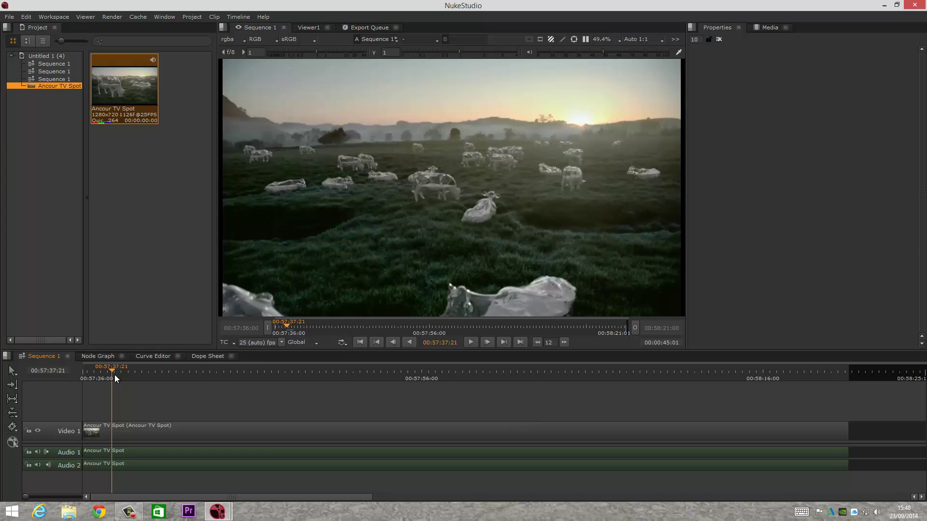
drag(110, 372, 138, 375)
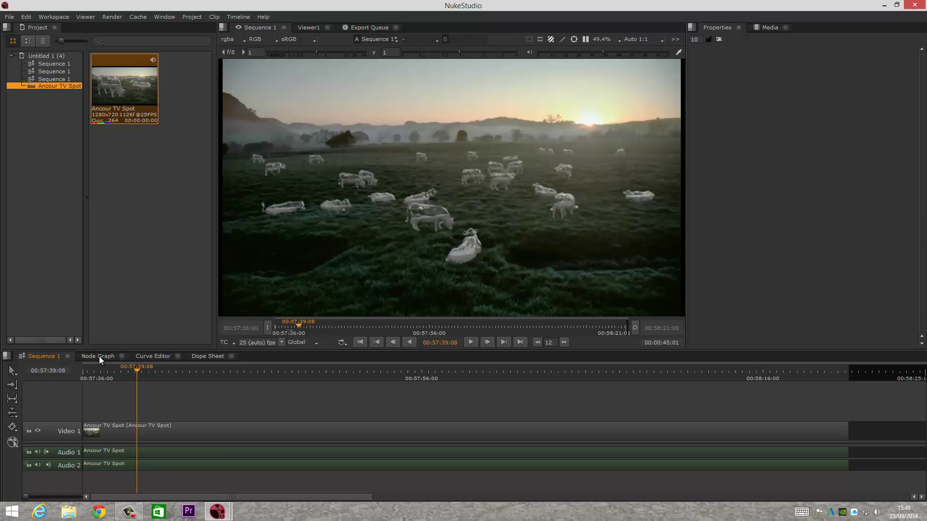
- Rearrange Read1 and Viewer1 in the Node Graph, with Viewer1 further to the right
click(98, 356)
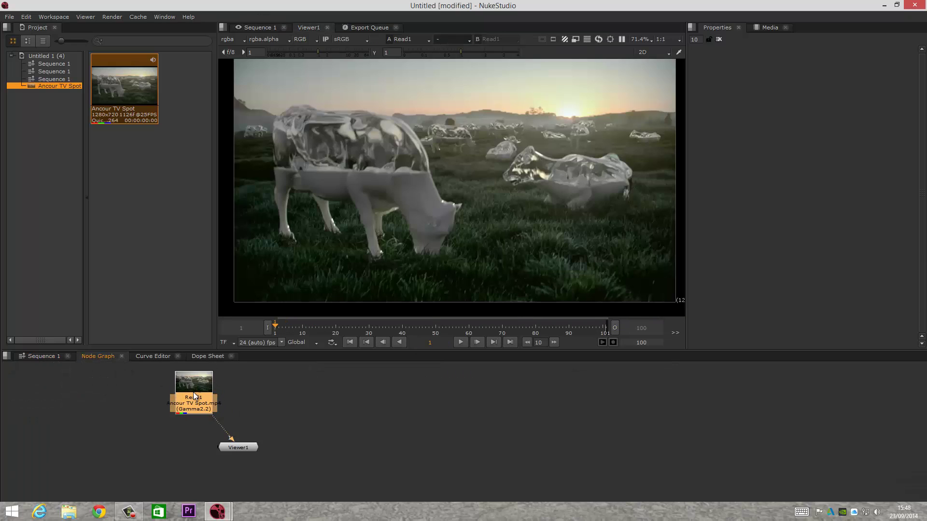
drag(193, 392, 182, 412)
drag(240, 450, 308, 423)
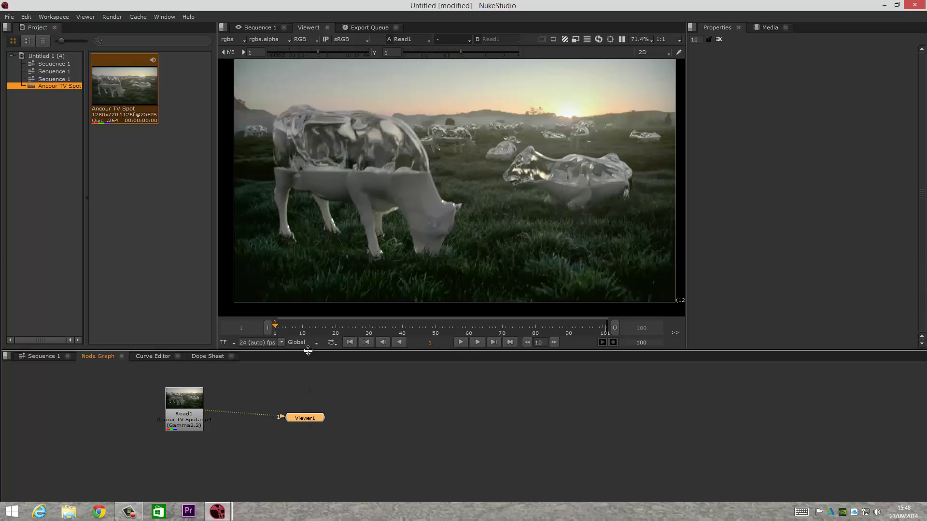
drag(308, 351, 309, 356)
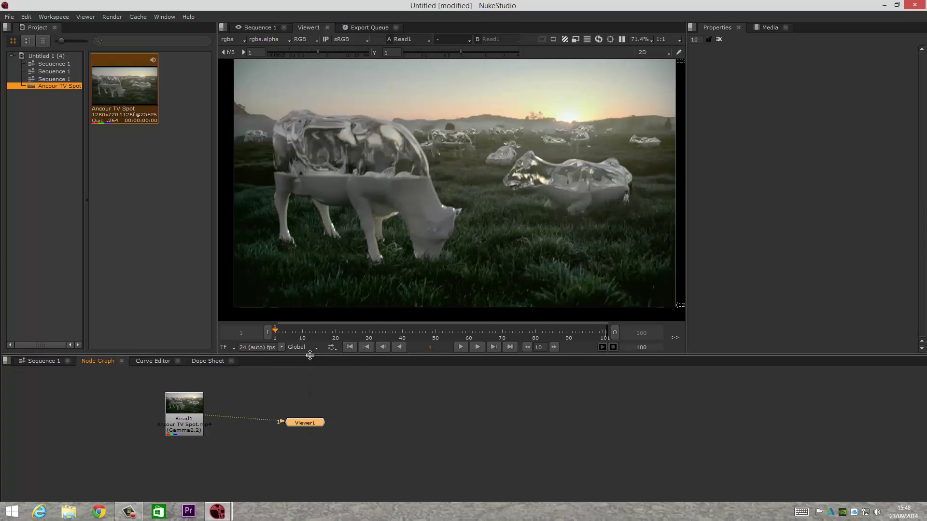
scroll(435, 239, down, 1)
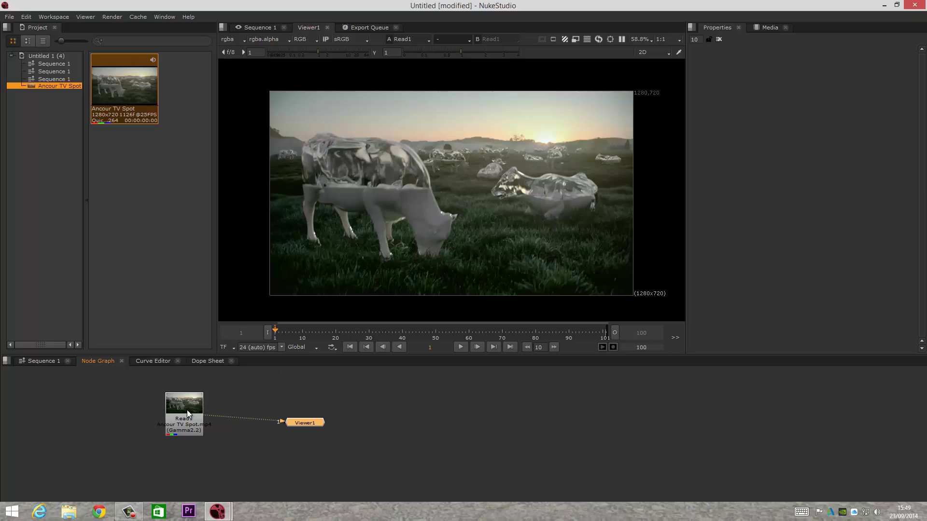
drag(189, 413, 214, 418)
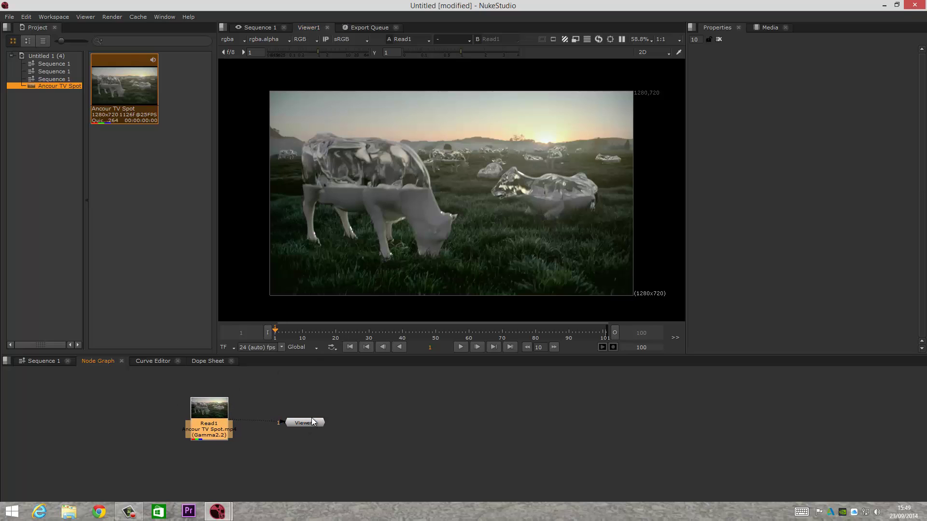
drag(315, 423, 331, 420)
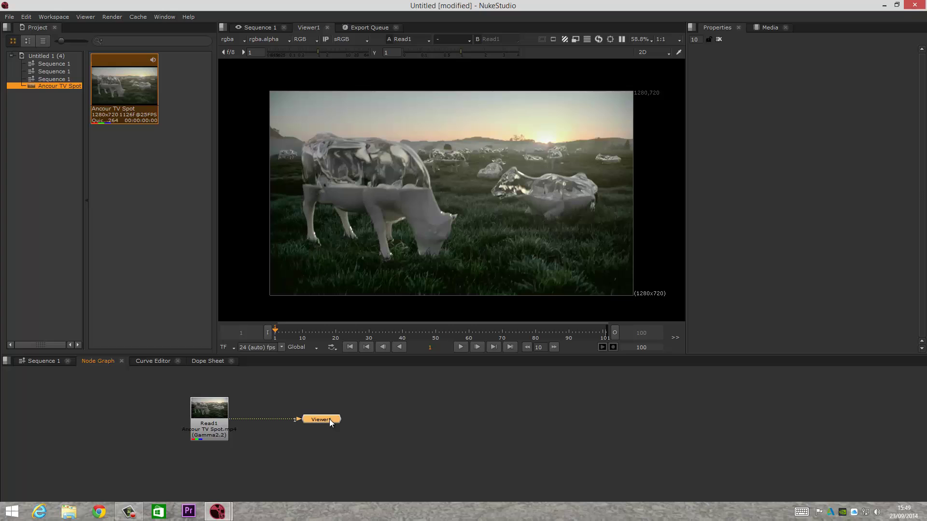
- Scrub through the Ancour TV Spot footage in Sequence 1 and back to its start
click(39, 363)
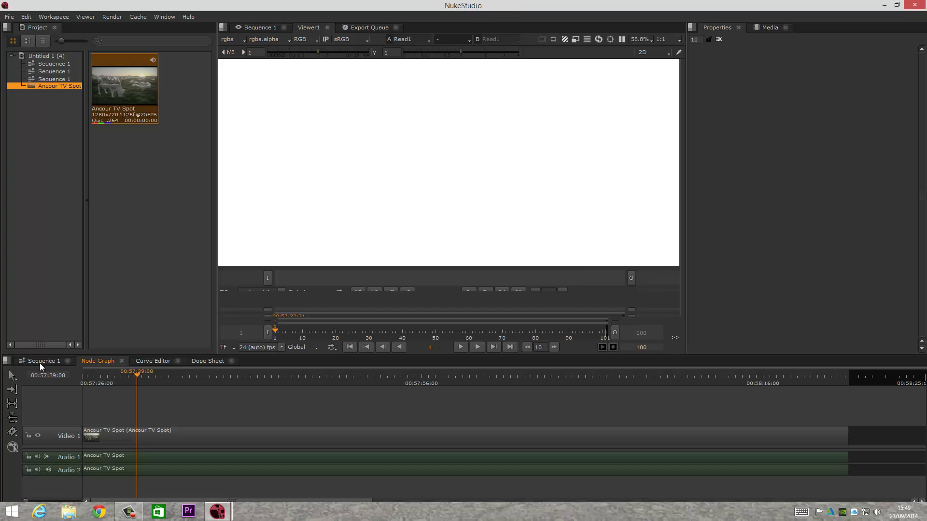
drag(137, 377, 79, 374)
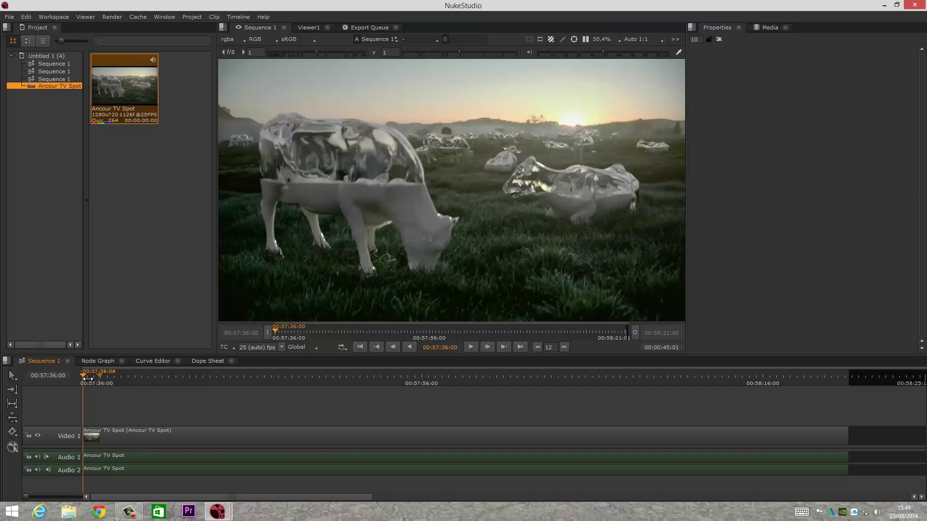
mouse_move(83, 374)
mouse_down()
mouse_move(200, 376)
mouse_move(80, 374)
mouse_up()
click(86, 375)
drag(103, 375, 80, 384)
- Add a CameraTracker via Tab search 'ca', dismiss the Ordinal Not Found error, and insert it between Read1 and Viewer1
click(97, 362)
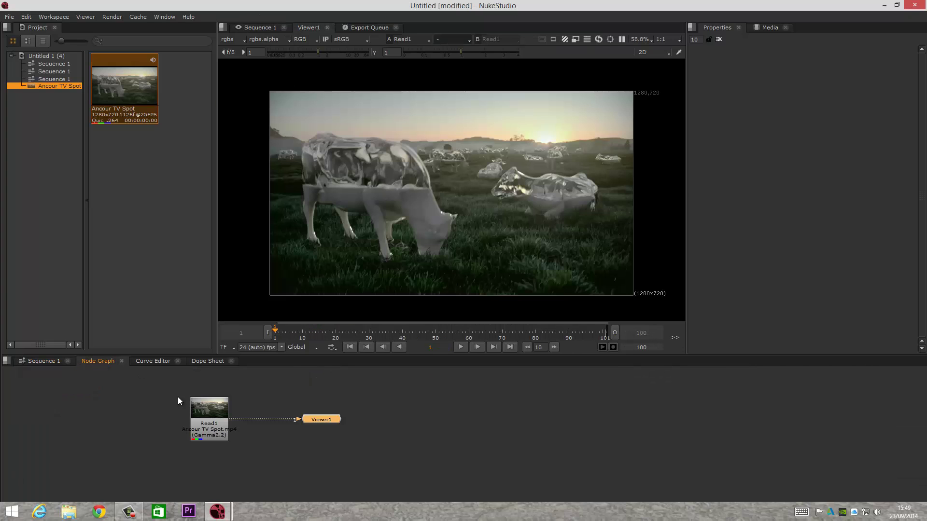
drag(204, 404, 187, 401)
click(255, 396)
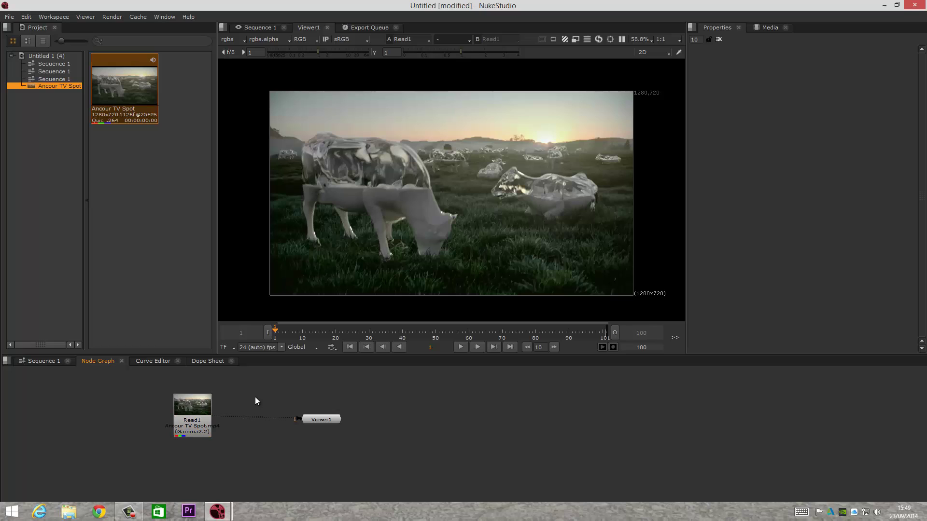
key(Tab)
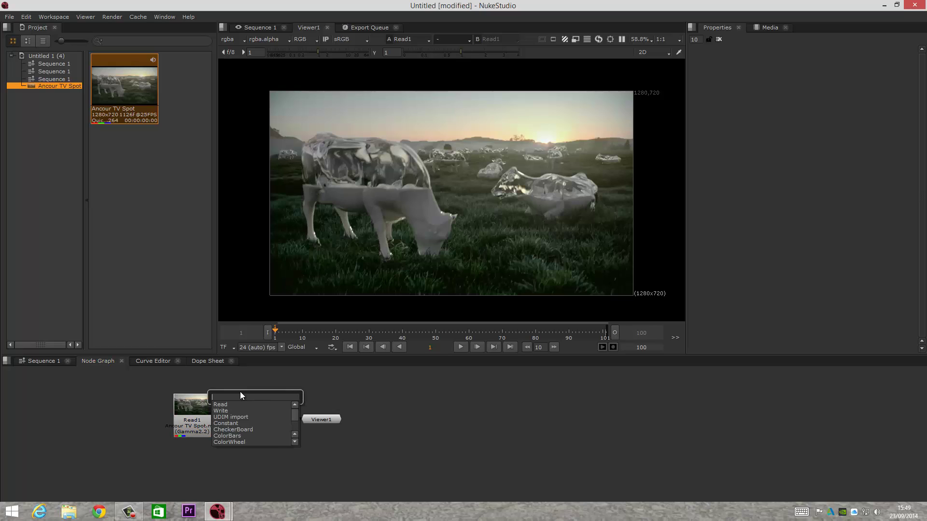
text(ca)
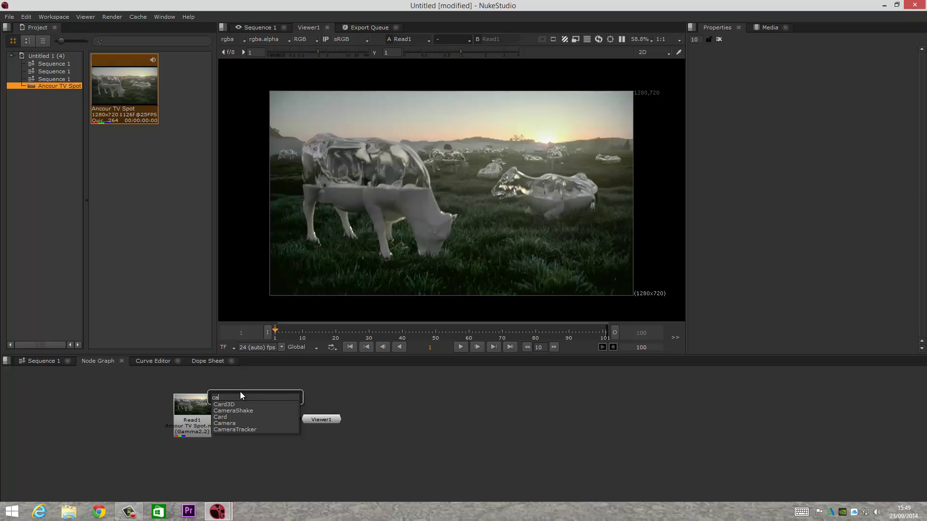
click(235, 427)
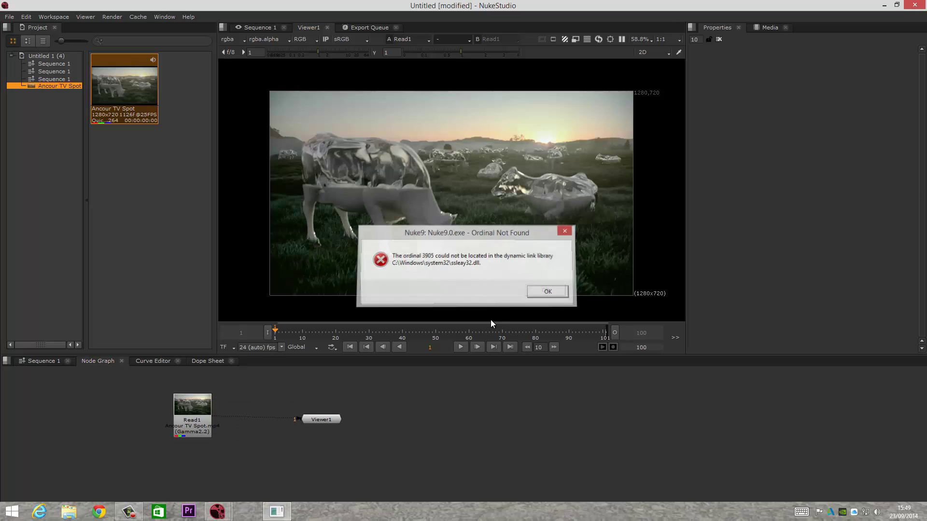
click(544, 292)
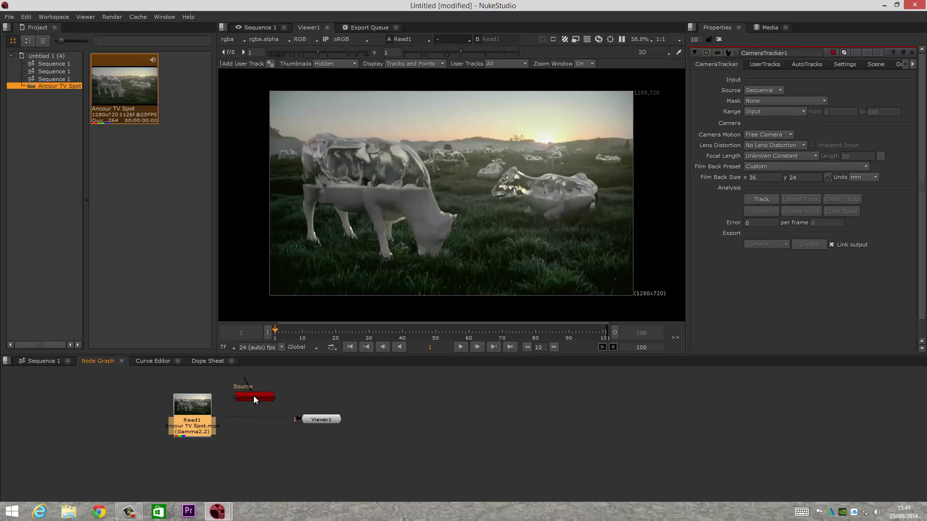
drag(254, 395, 253, 416)
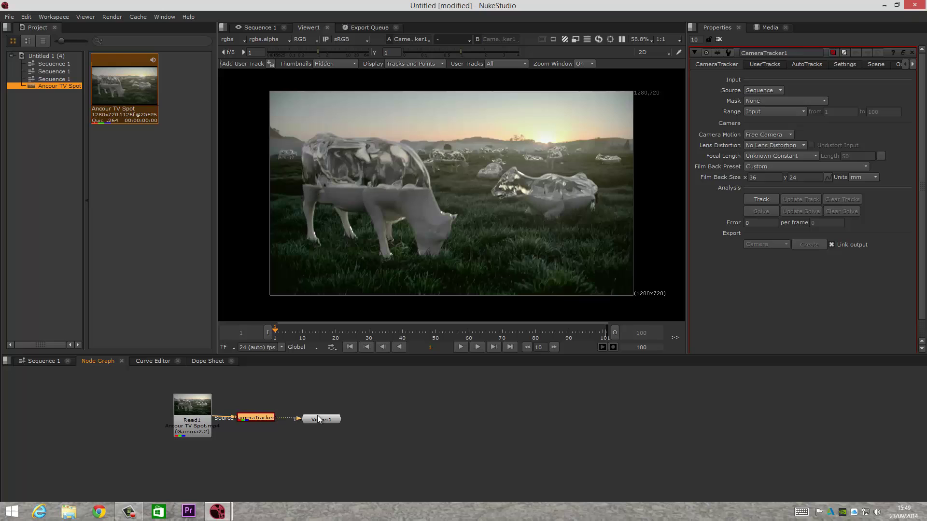
drag(317, 419, 352, 418)
- Nudge CameraTracker1 along the pipe and zoom and pan the footage in the viewer
drag(253, 418, 266, 418)
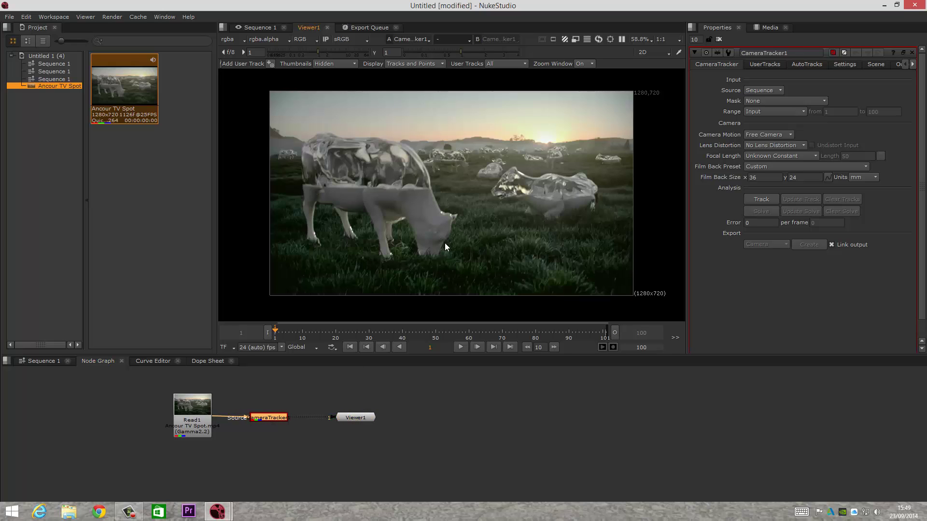
scroll(447, 256, up, 2)
scroll(447, 256, down, 2)
drag(532, 168, 528, 175)
scroll(487, 226, up, 1)
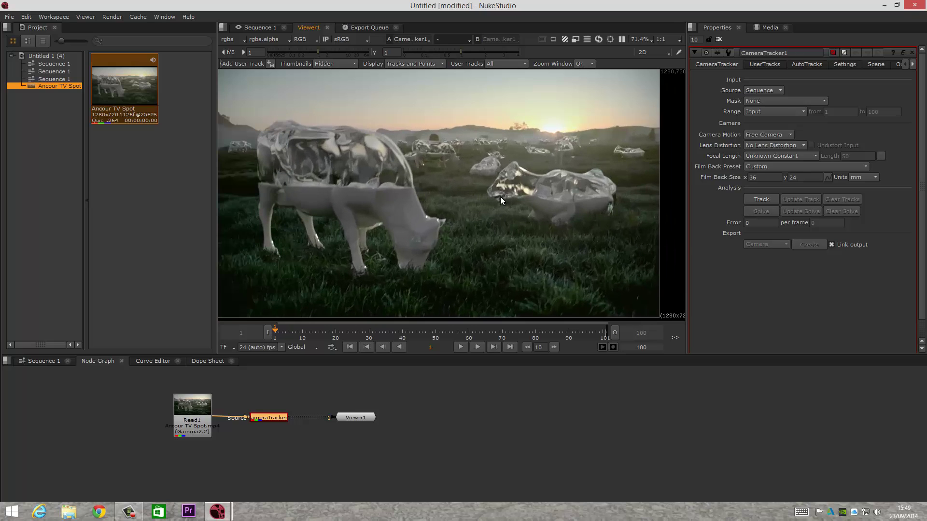
scroll(499, 195, down, 1)
drag(461, 194, 462, 195)
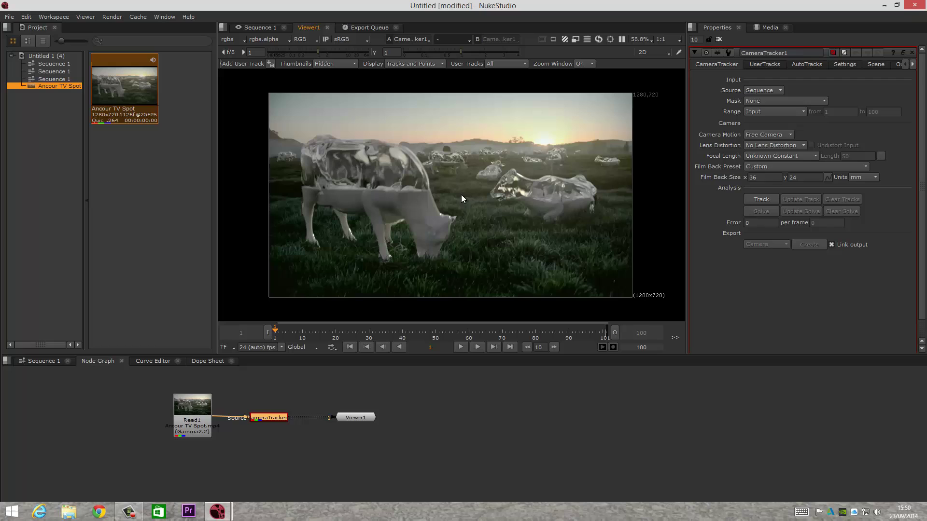
- Check the UserTracks tab, return to CameraTracker settings, and fine-tune the CameraTracker1 and Viewer1 positions
click(755, 66)
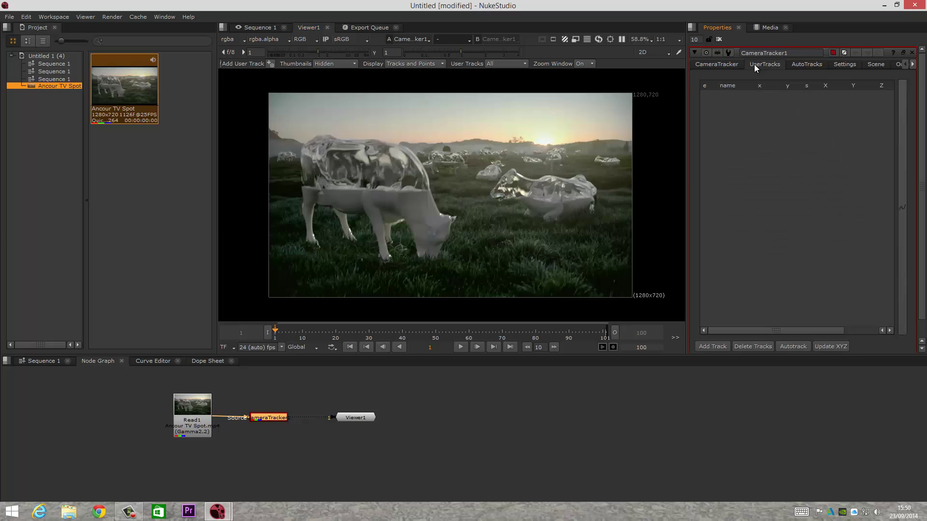
click(721, 64)
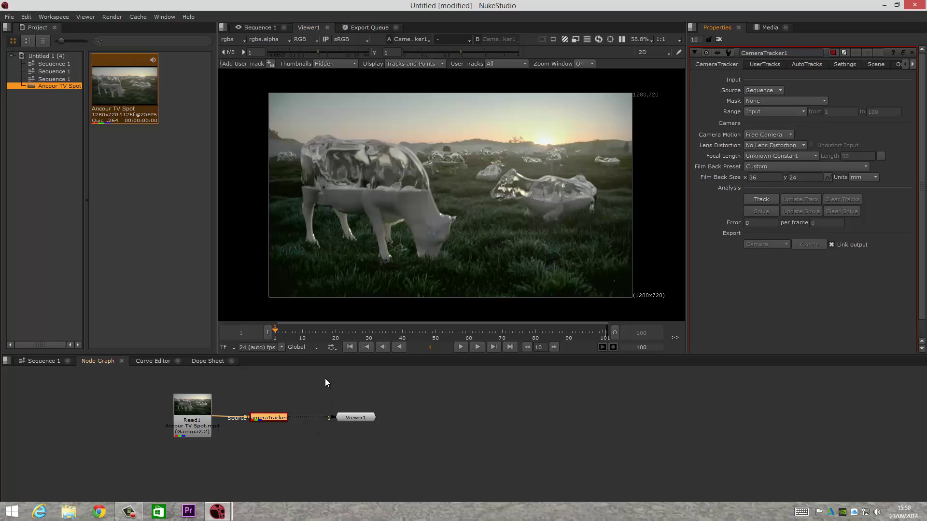
drag(279, 418, 282, 417)
drag(356, 418, 347, 417)
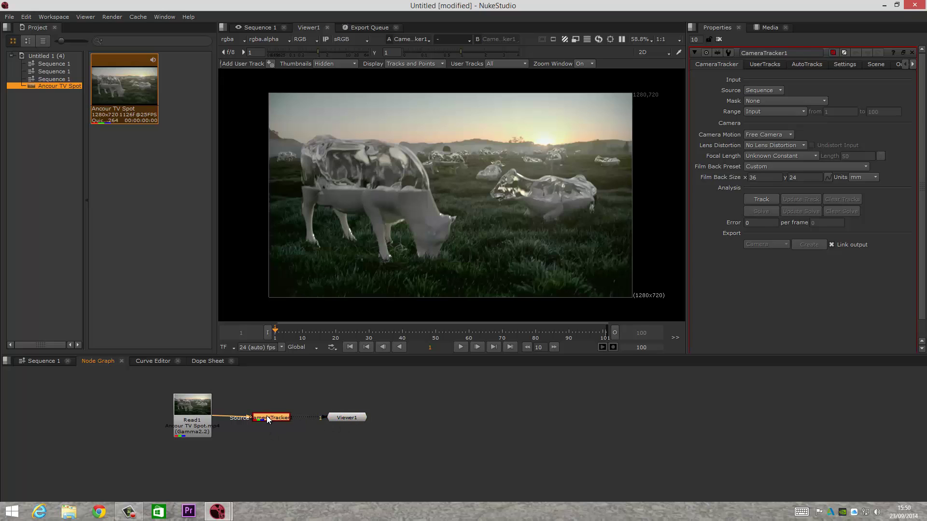
mouse_move(267, 415)
mouse_down()
mouse_move(270, 388)
mouse_move(272, 414)
mouse_up()
- Minimize NukeStudio and regroup the NukePLE, NukeStudio and NukeX desktop shortcuts
click(884, 6)
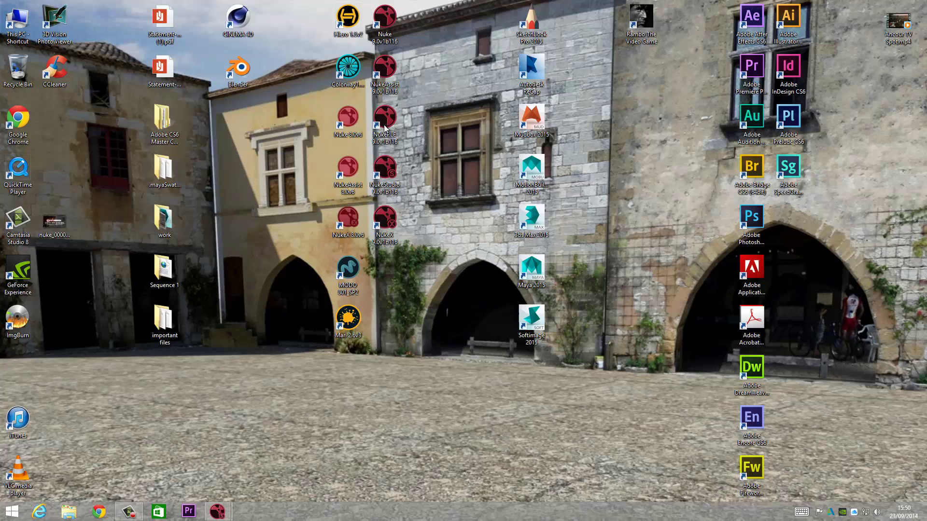
drag(385, 118, 385, 169)
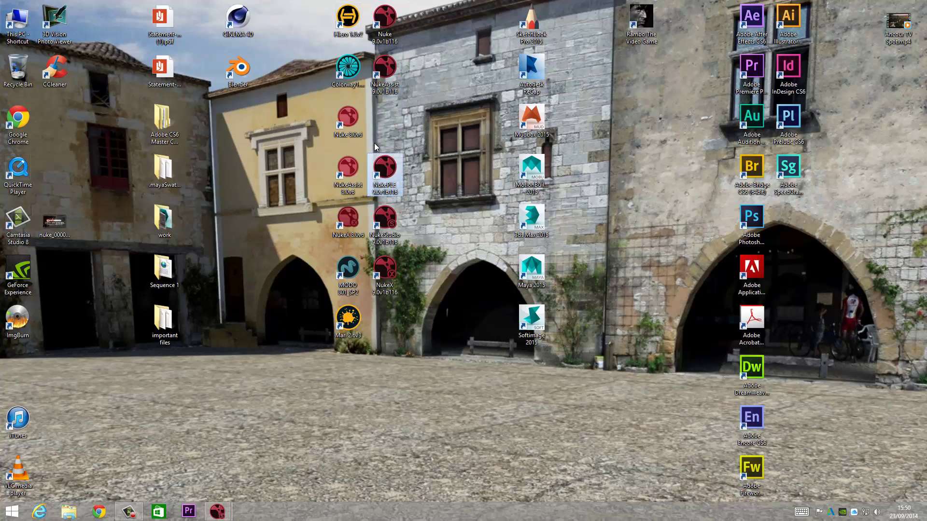
drag(385, 322, 388, 157)
drag(383, 244, 381, 195)
- Launch NukeX from its desktop shortcut and minimize its console window
click(381, 217)
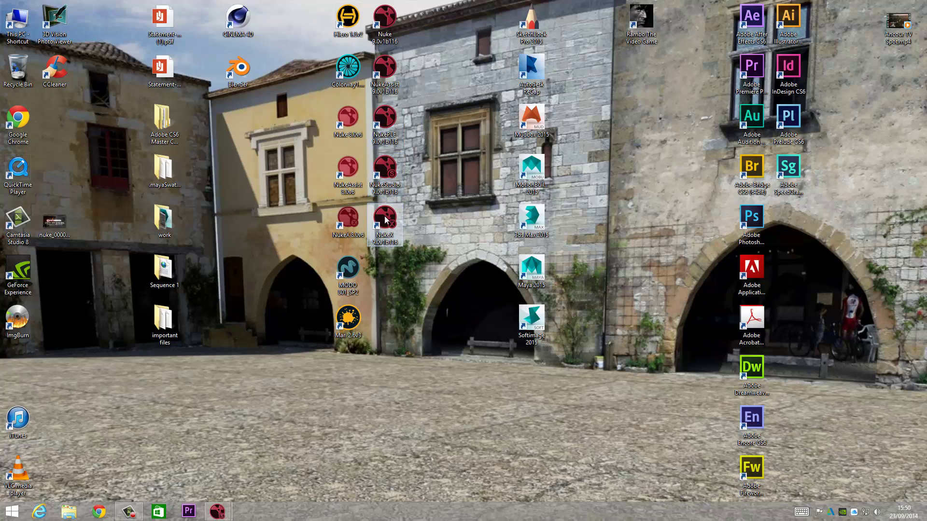
click(395, 169)
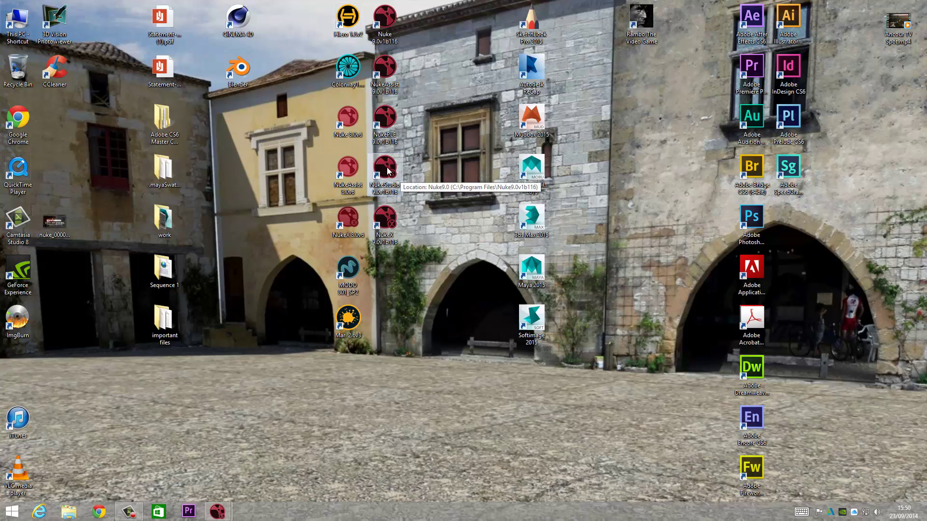
double_click(393, 221)
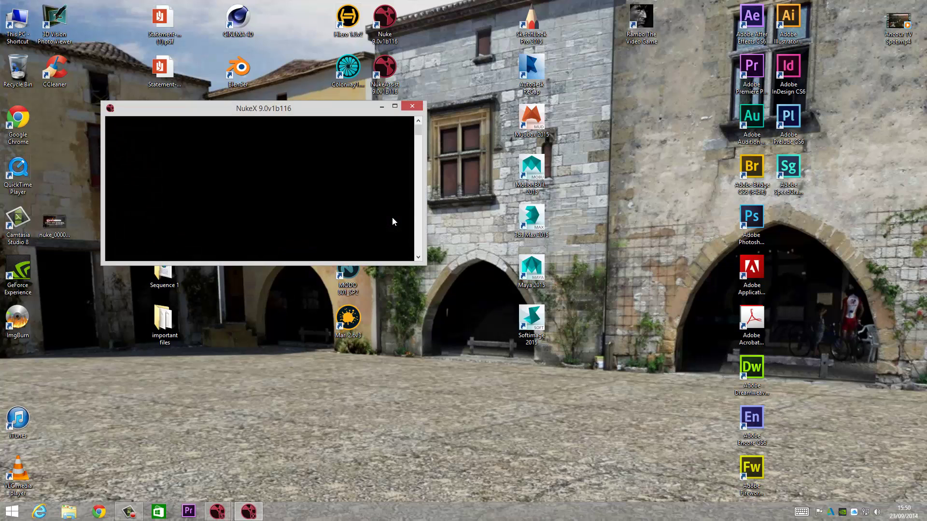
click(382, 107)
- Bring NukeStudio to the front and close it, discarding the unsaved project changes
mouse_move(217, 510)
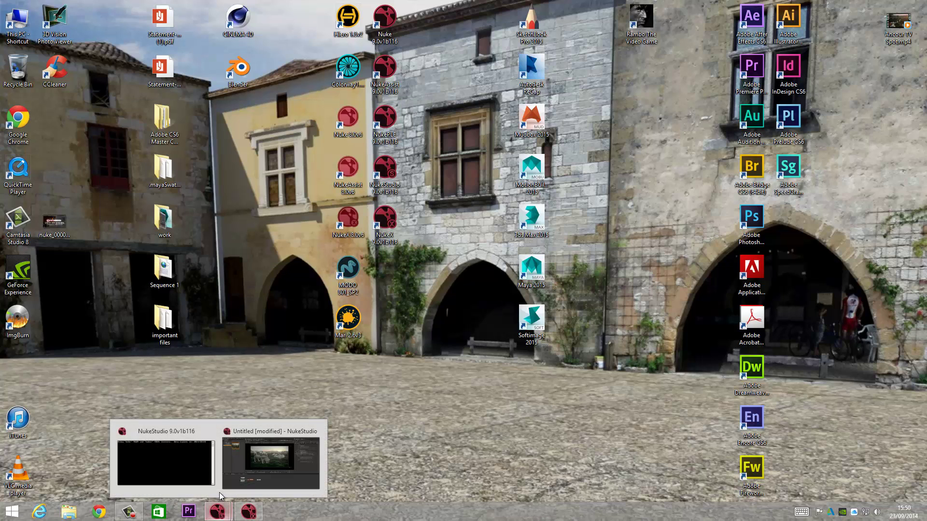
click(241, 473)
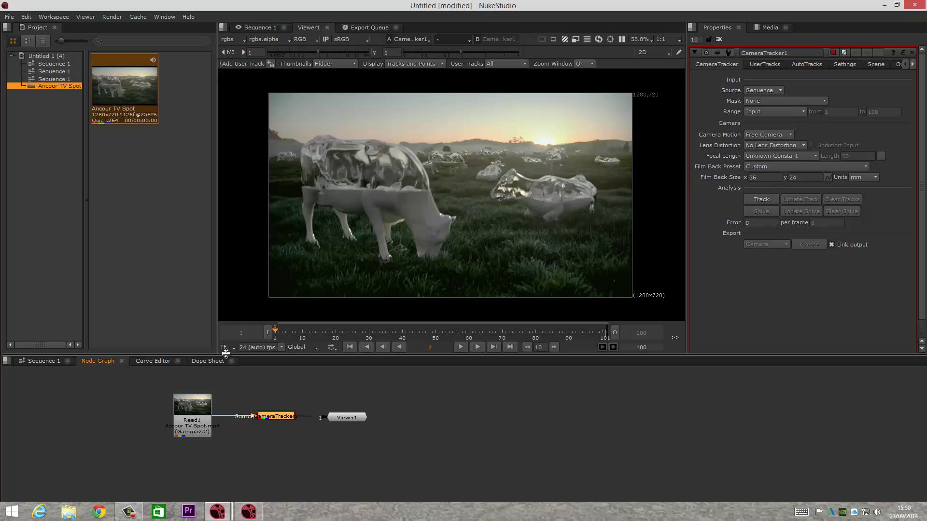
click(916, 5)
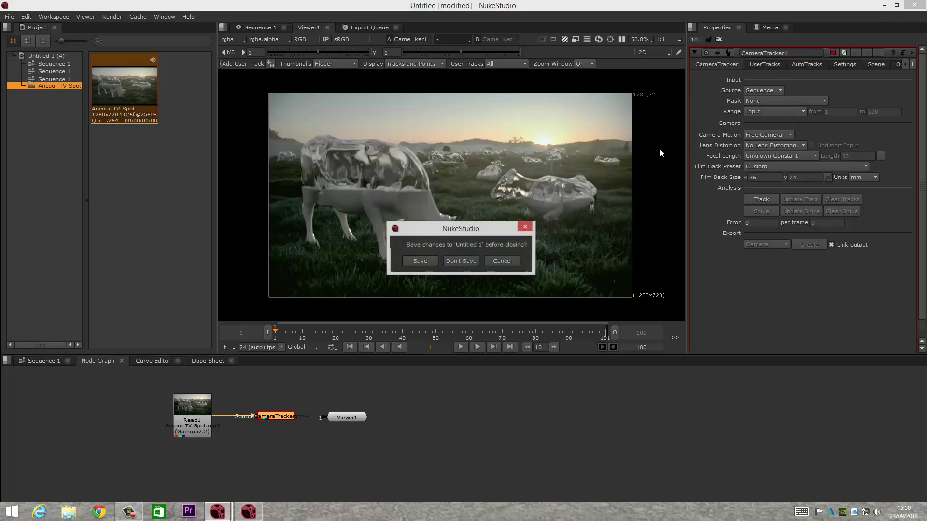
click(457, 264)
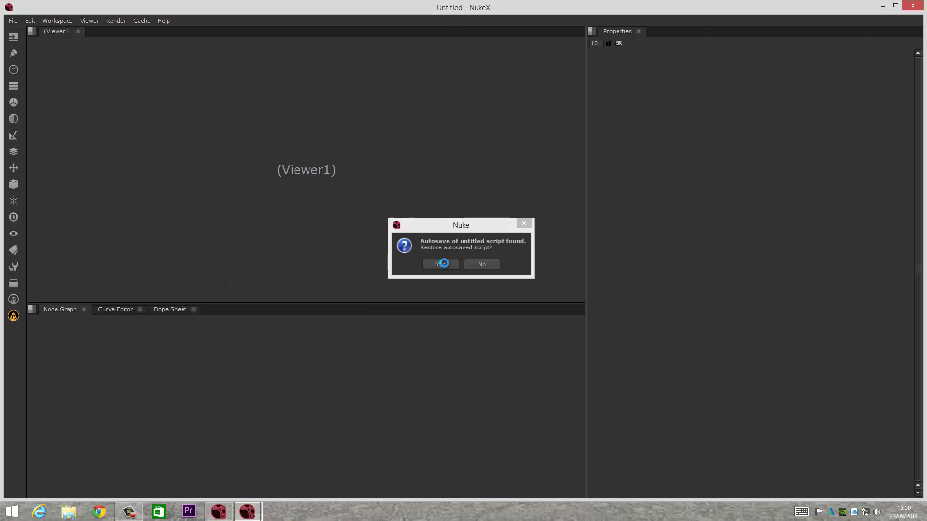
- Restore NukeX's autosaved script and maximize the NukeX window
click(445, 264)
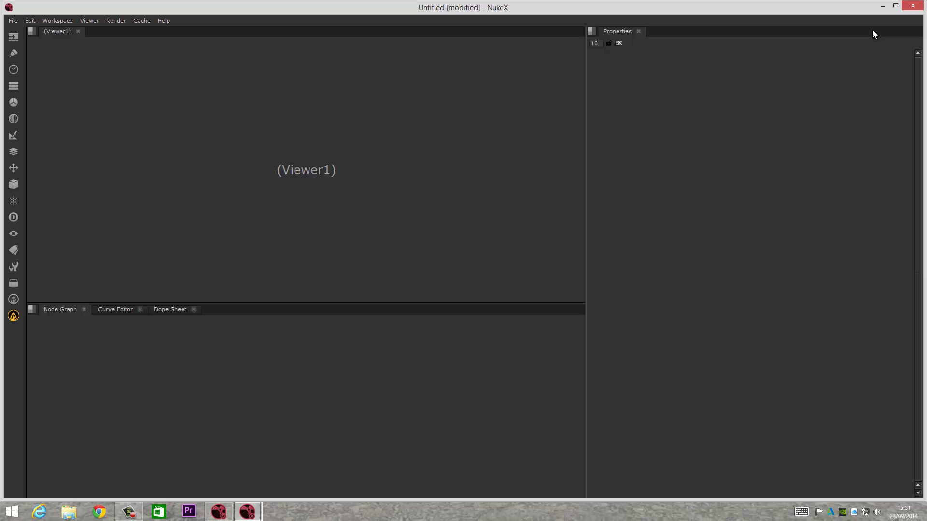
click(896, 5)
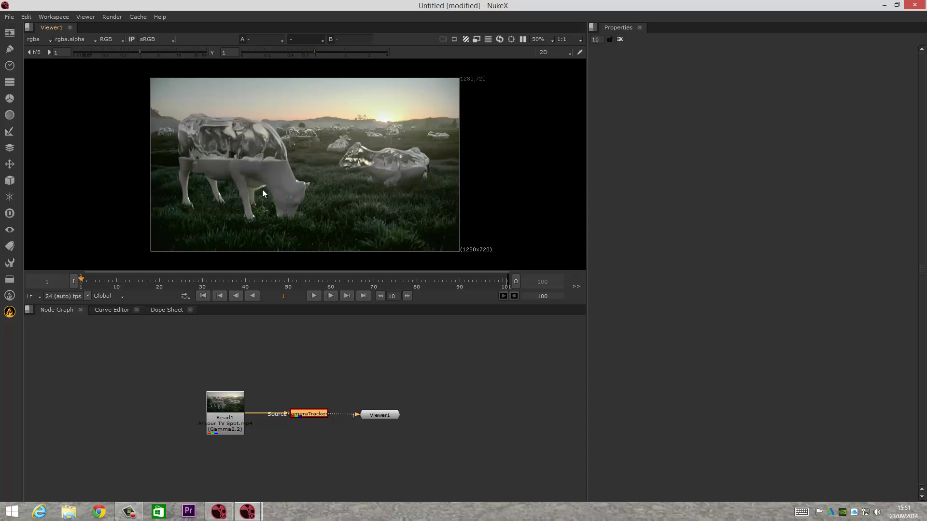
click(129, 516)
click(383, 439)
- View the Curve Editor, Dope Sheet and Node Graph panels, then quit NukeX without saving
mouse_move(219, 518)
click(112, 310)
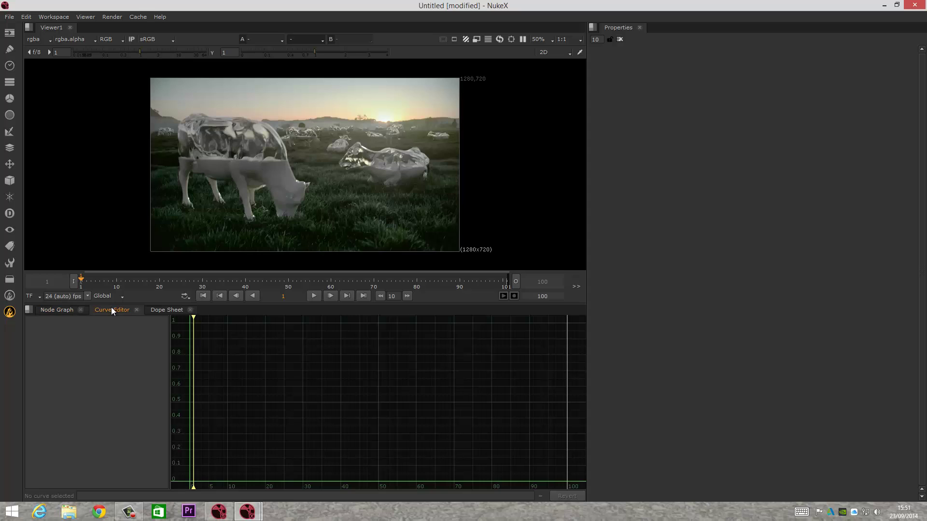
click(161, 311)
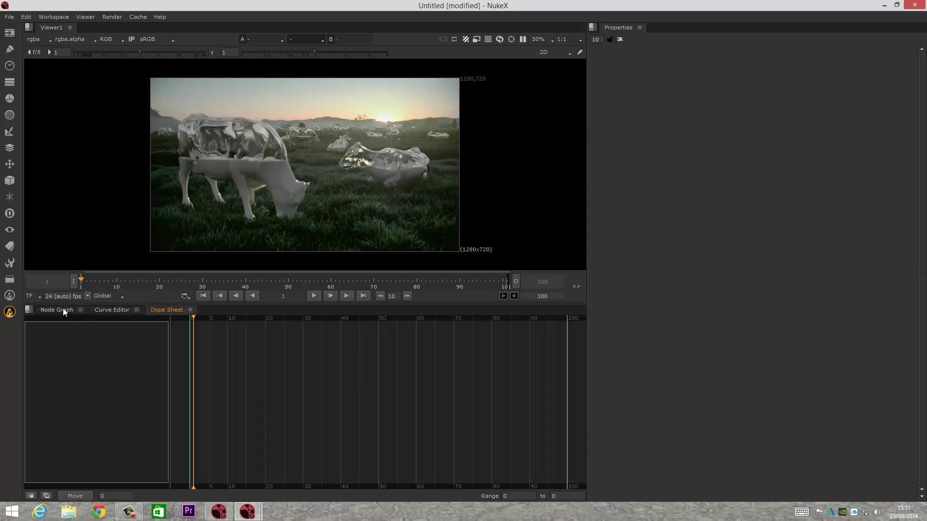
click(62, 312)
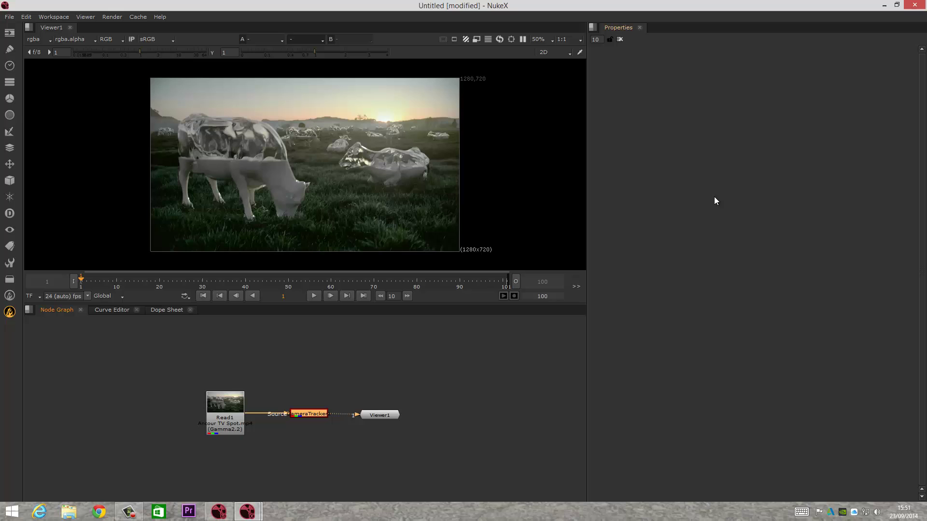
click(915, 11)
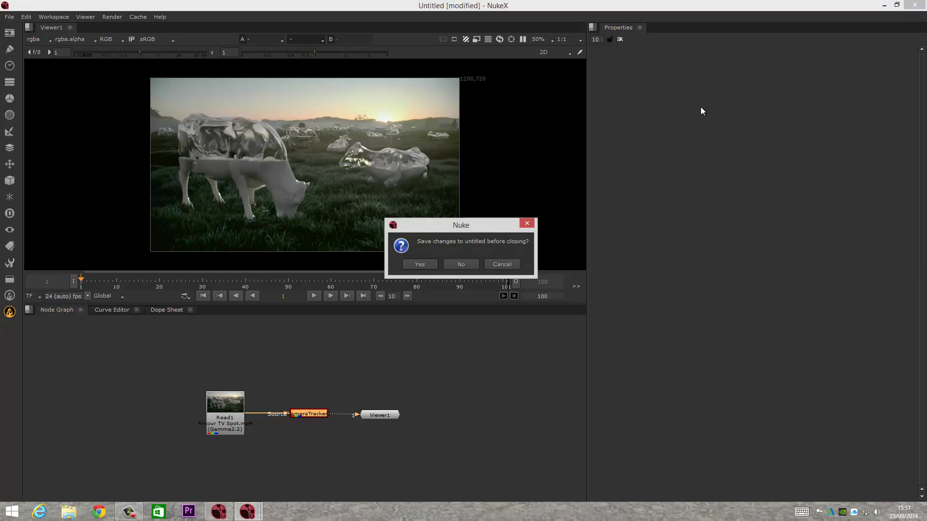
click(466, 263)
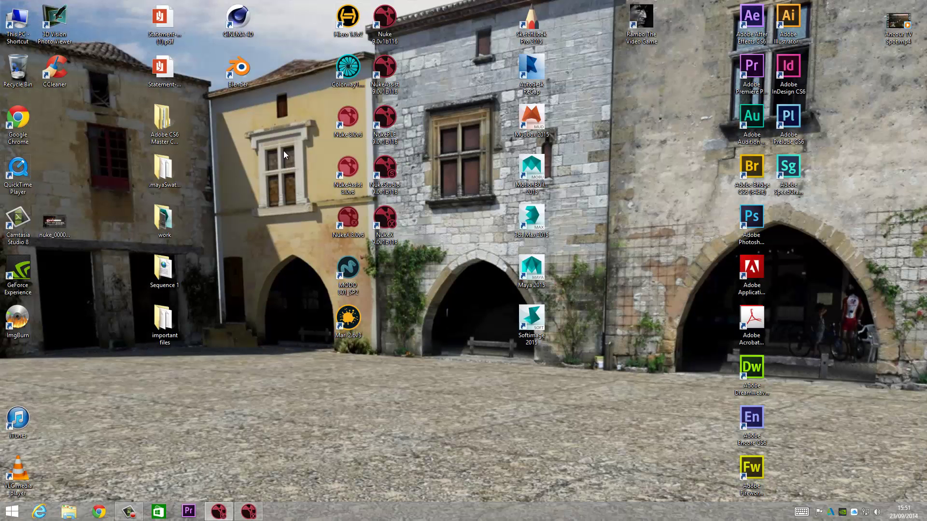
- Launch Hiero 1.8v2 with no project loaded, raise the Sequence panel slightly, then minimize Hiero to the desktop
double_click(350, 14)
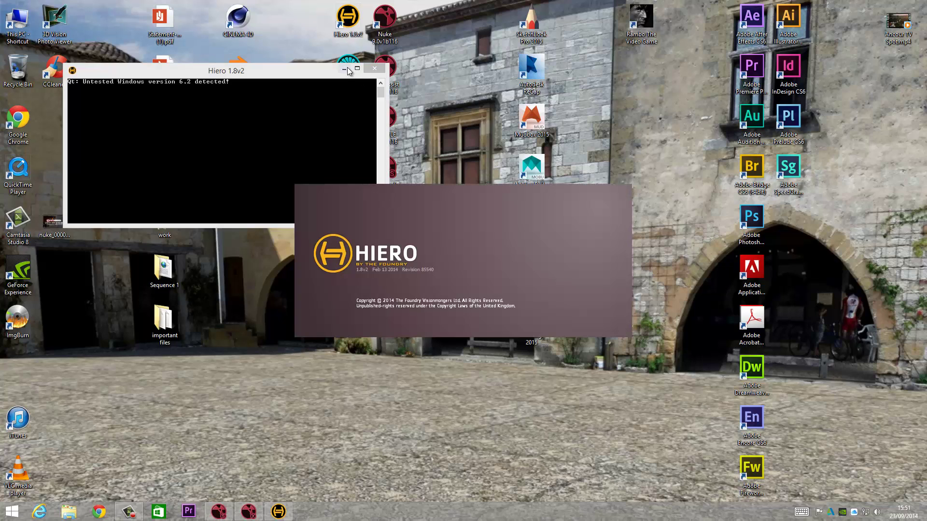
click(347, 68)
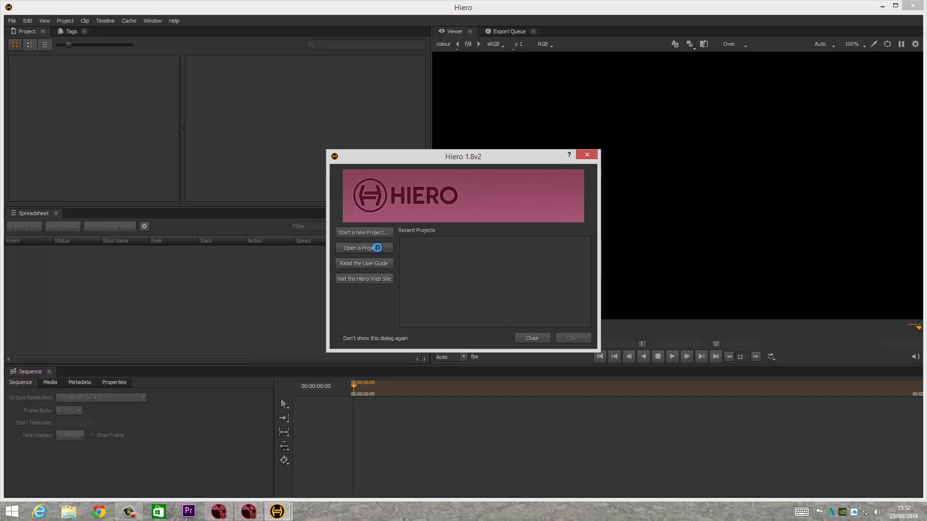
click(377, 247)
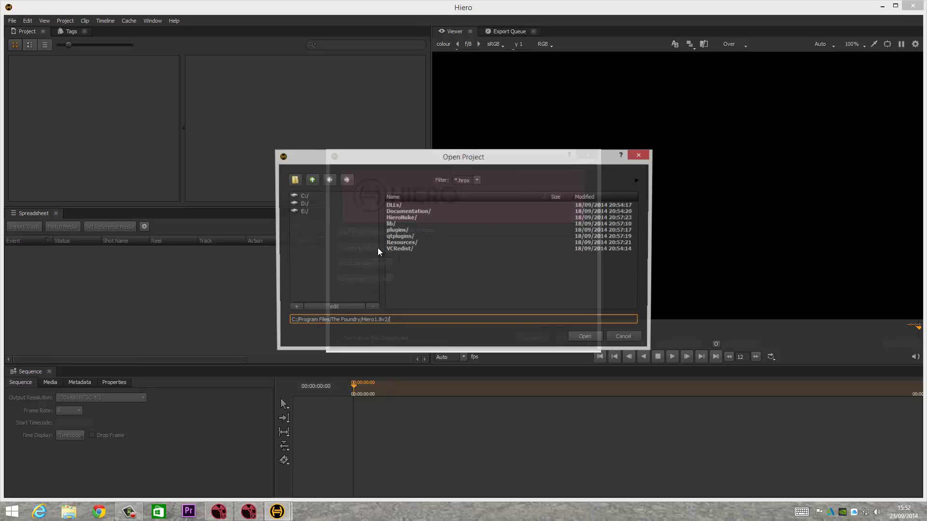
click(631, 337)
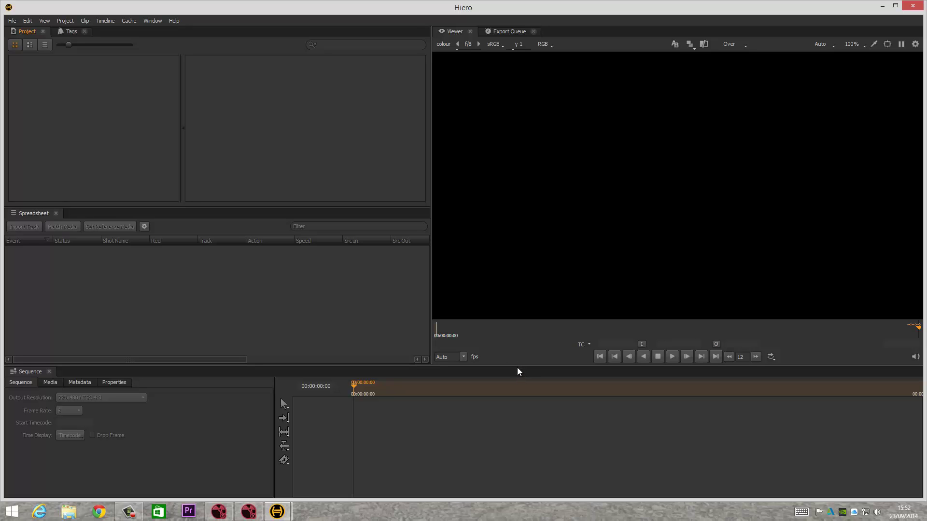
drag(517, 365, 517, 351)
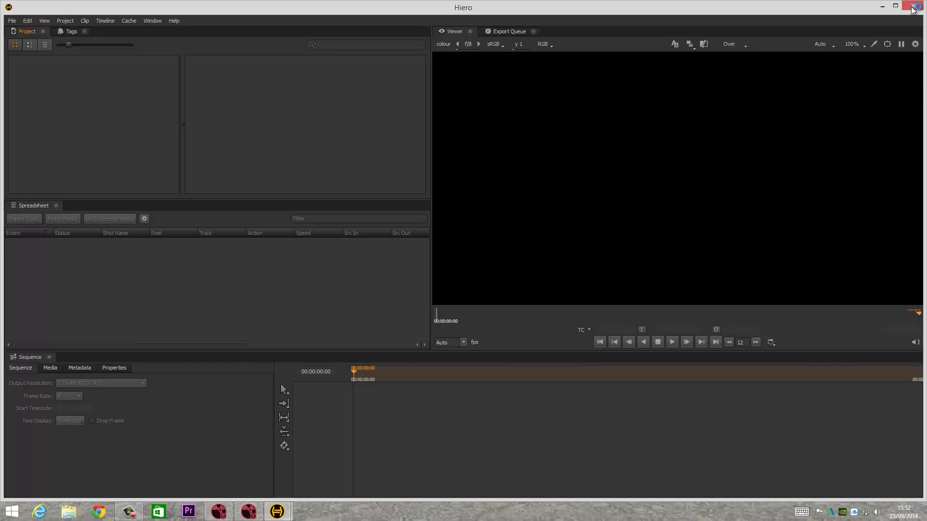
click(882, 6)
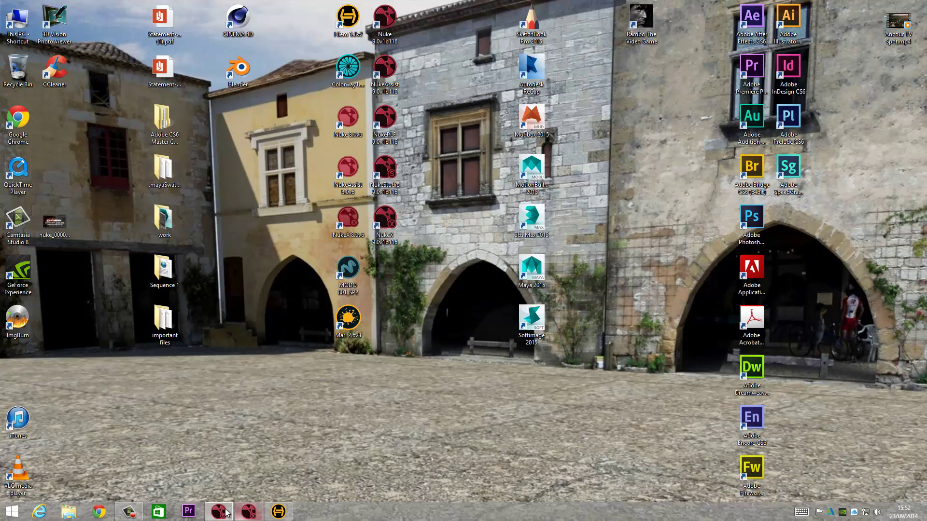
click(248, 510)
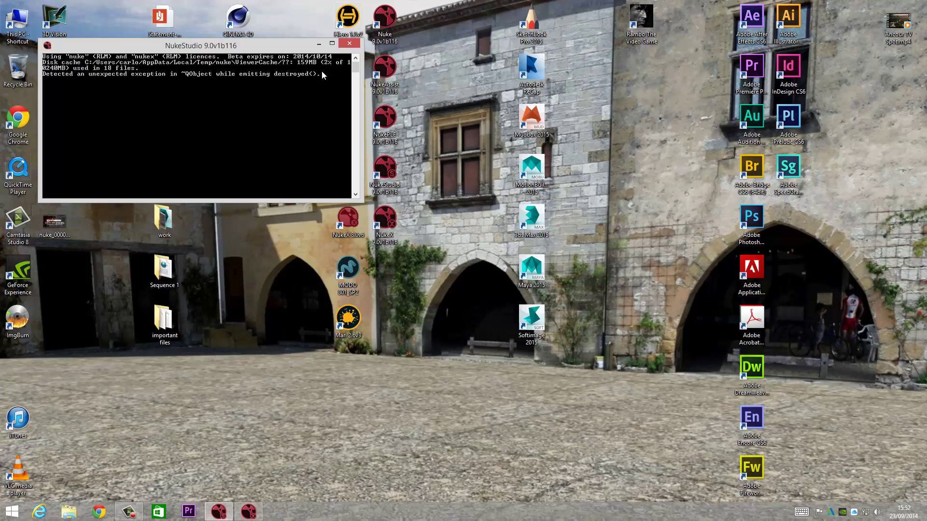
click(319, 43)
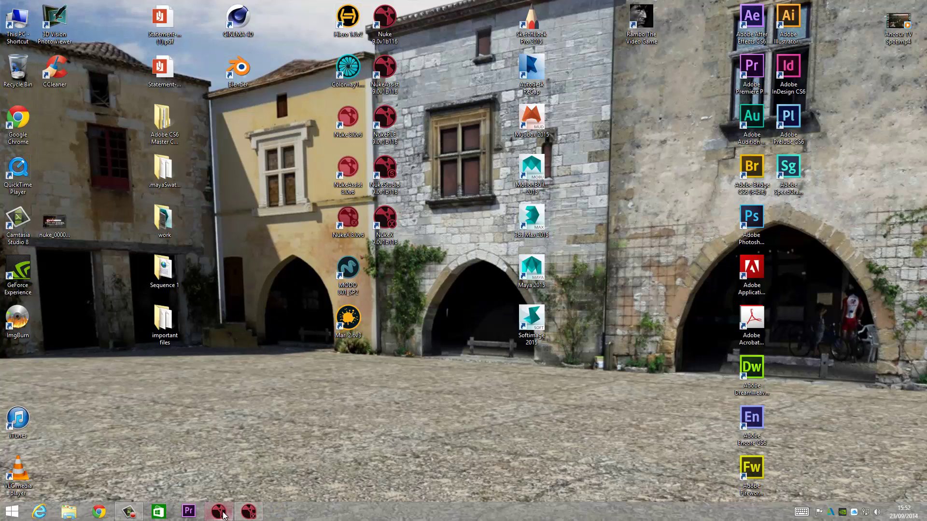
click(249, 512)
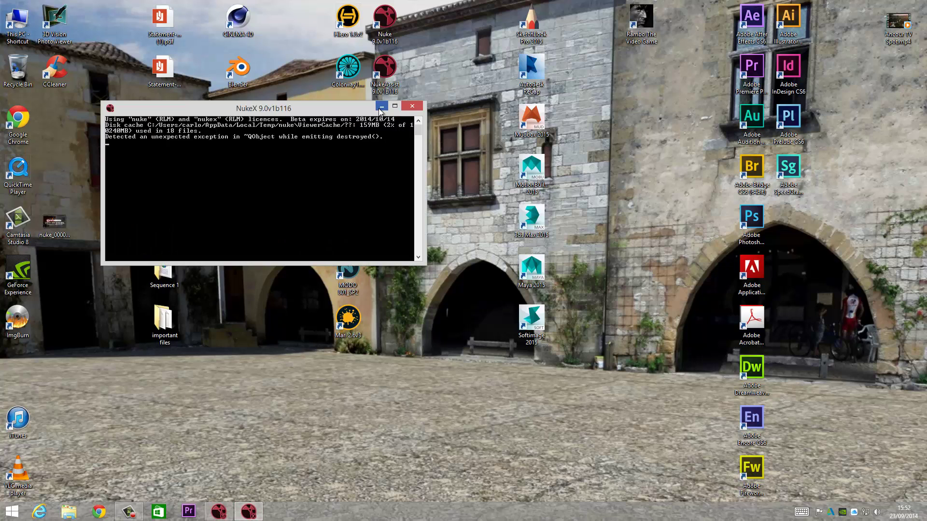
click(382, 106)
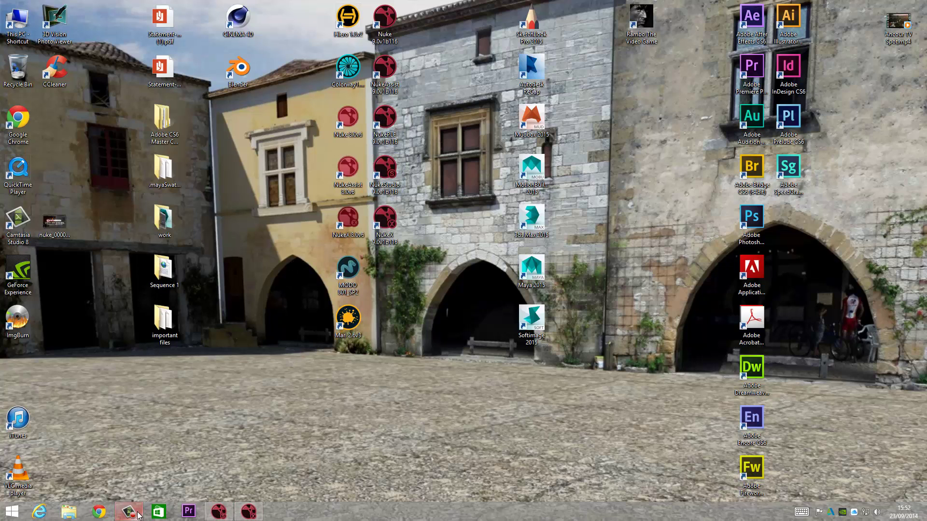
mouse_move(138, 515)
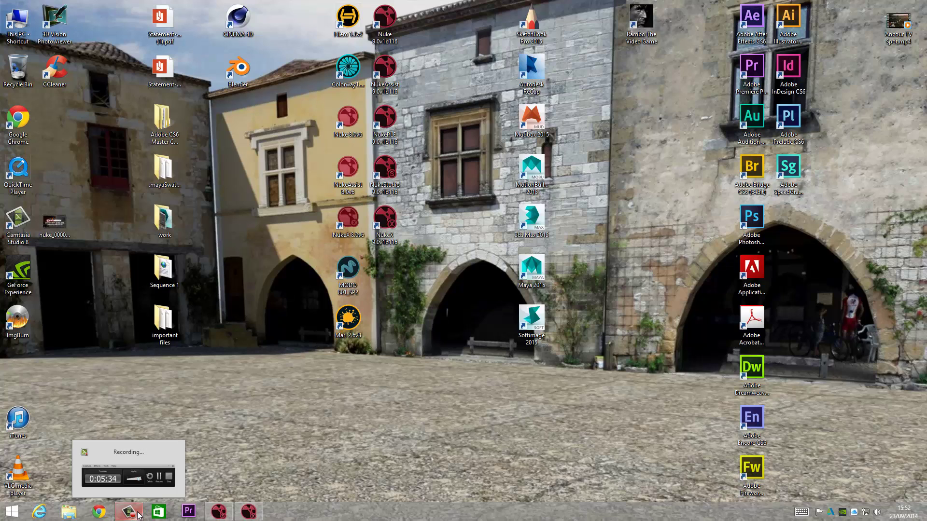